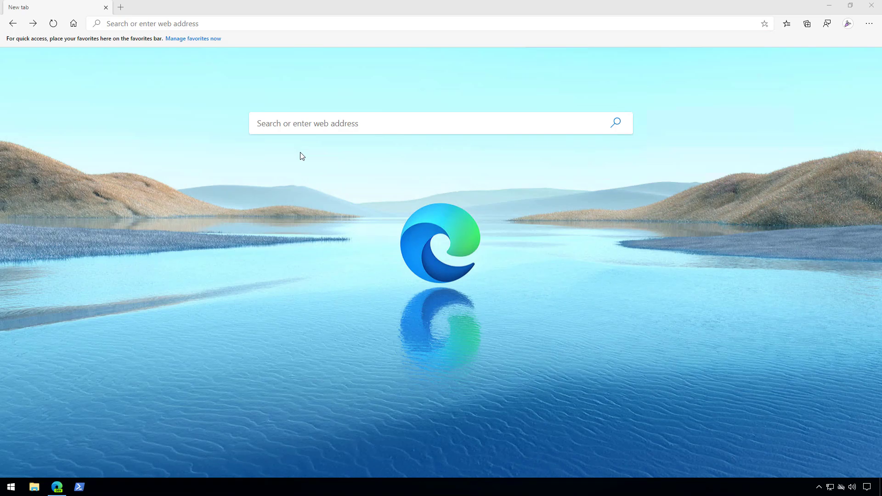
Search the web for Microsoft 365 E3 and start the Office 365 E3 free trial.
left_click(298, 121)
type("microsoft 365 E3")
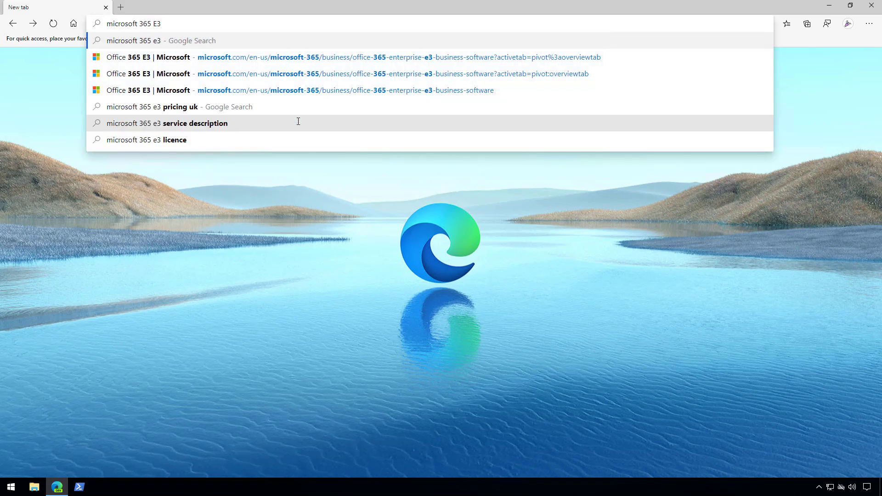
key("Return")
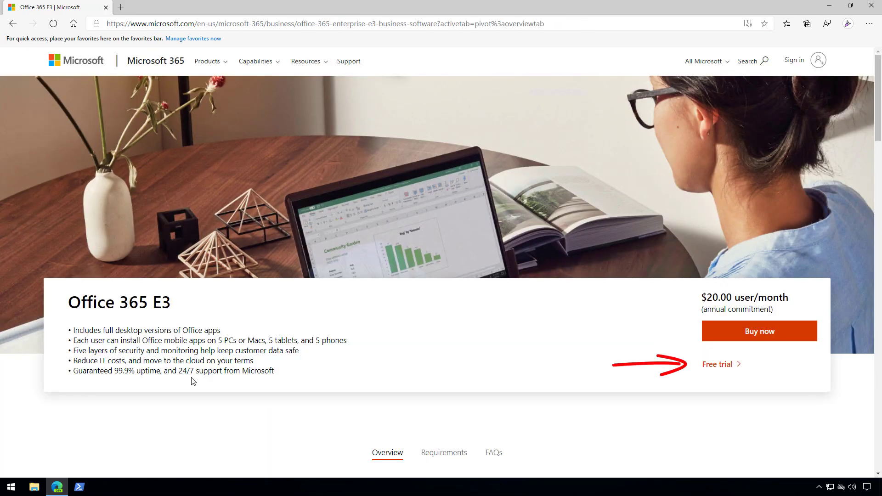
left_click(717, 367)
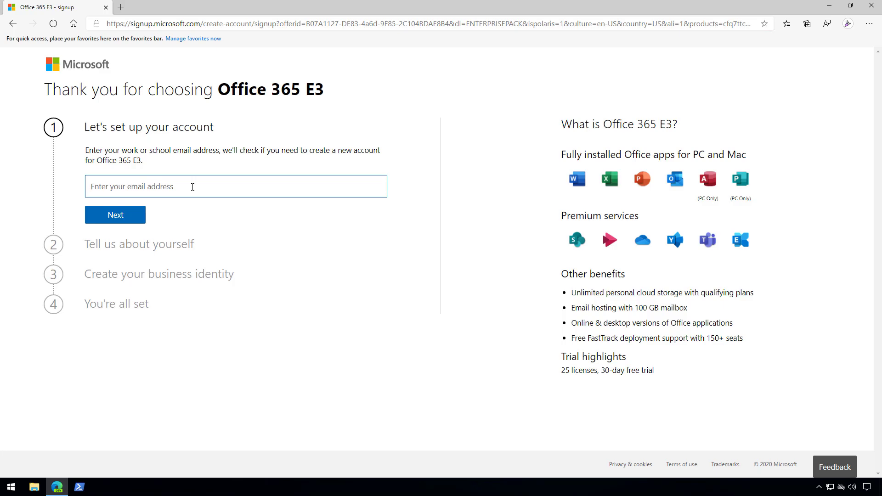
Enter the work email address and choose to set up a new account.
key("ctrl+v")
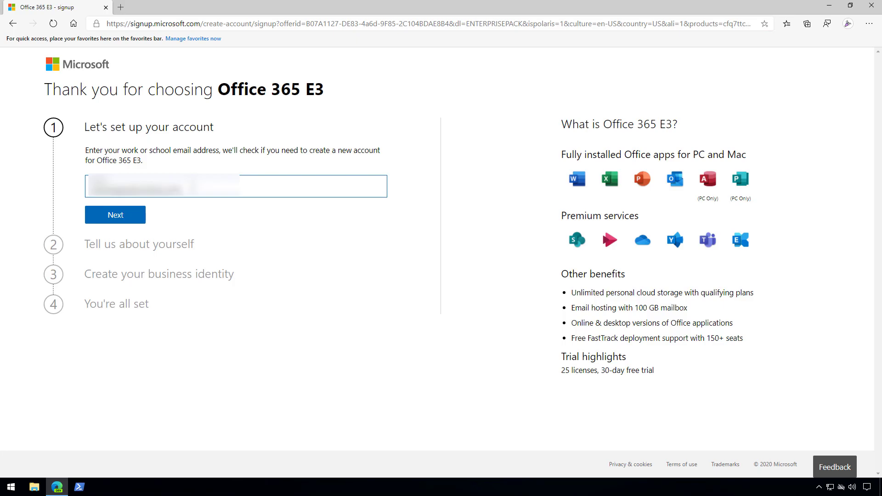
left_click(124, 214)
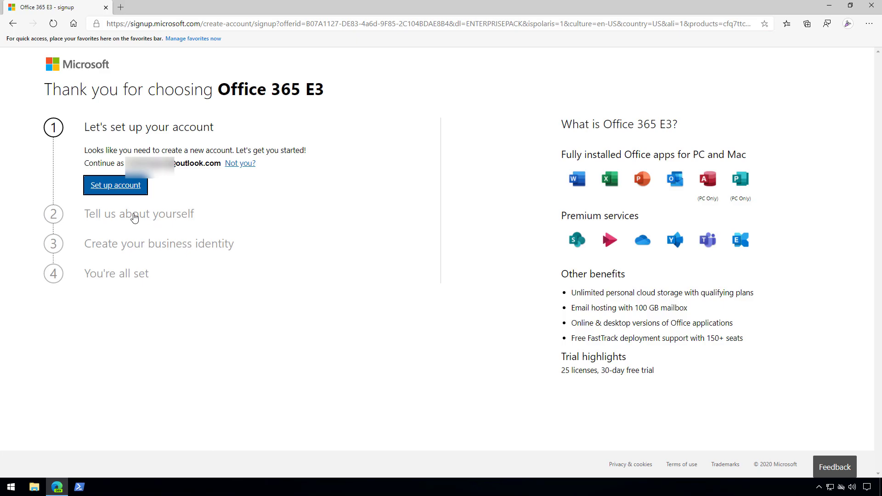
left_click(136, 192)
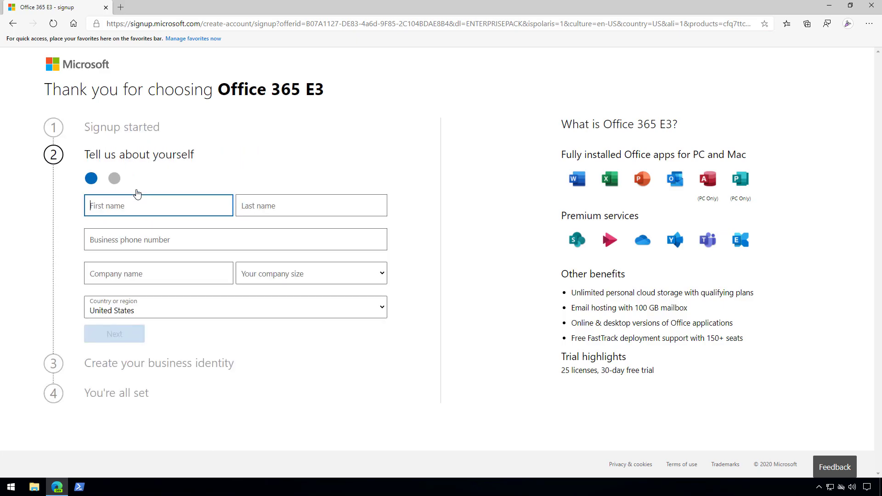
Fill in the user's first and last name, business phone, company 'Demo & Co.' and size 25-49 people.
key("Tab")
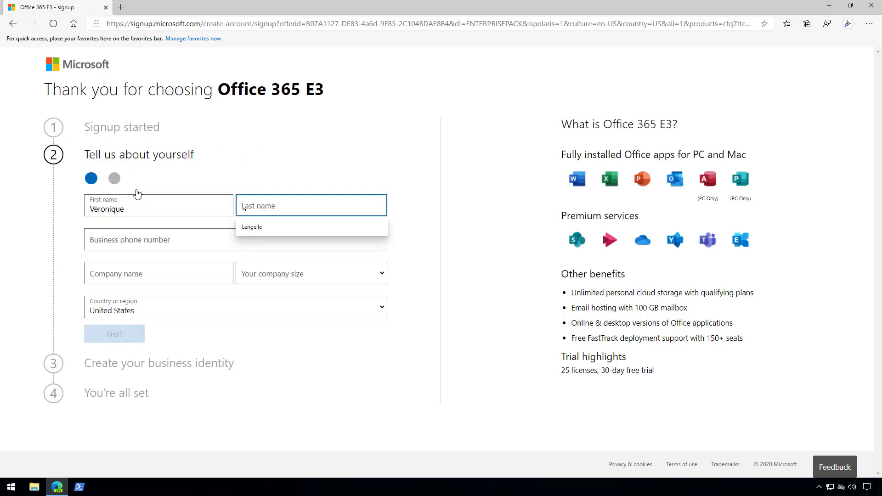
key("Tab")
type("425")
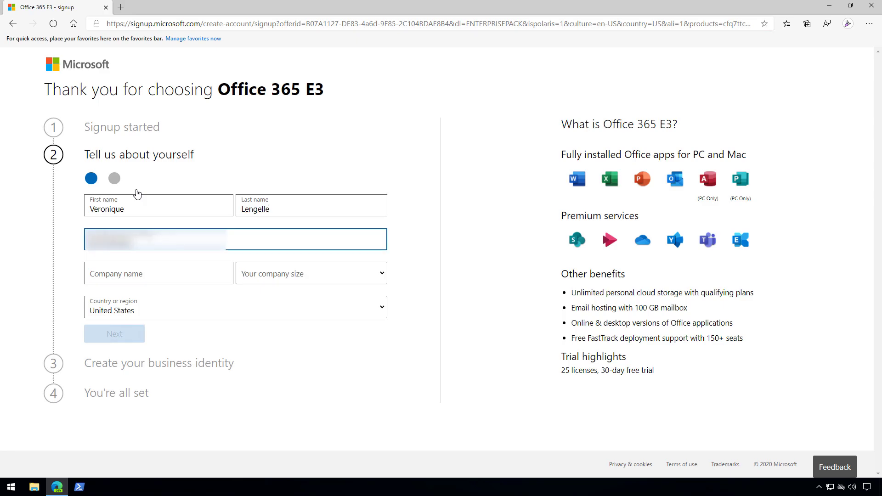
key("Tab")
type("Demo & Co.")
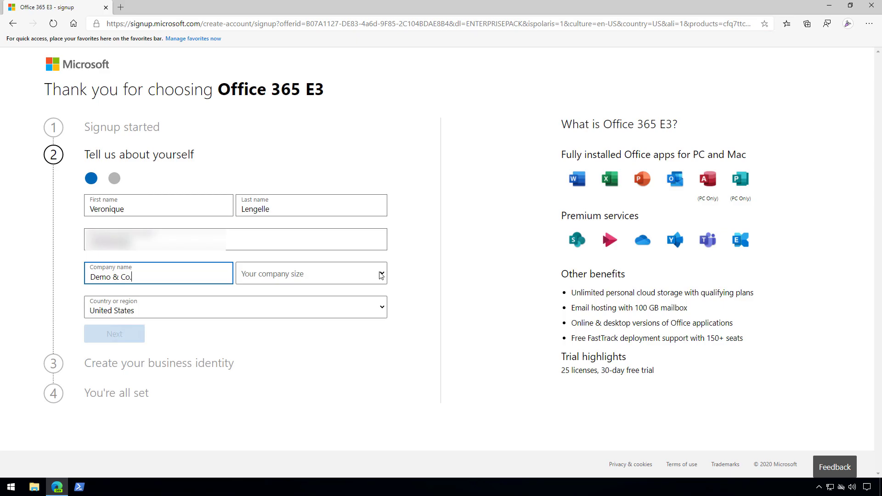
left_click(311, 274)
left_click(277, 334)
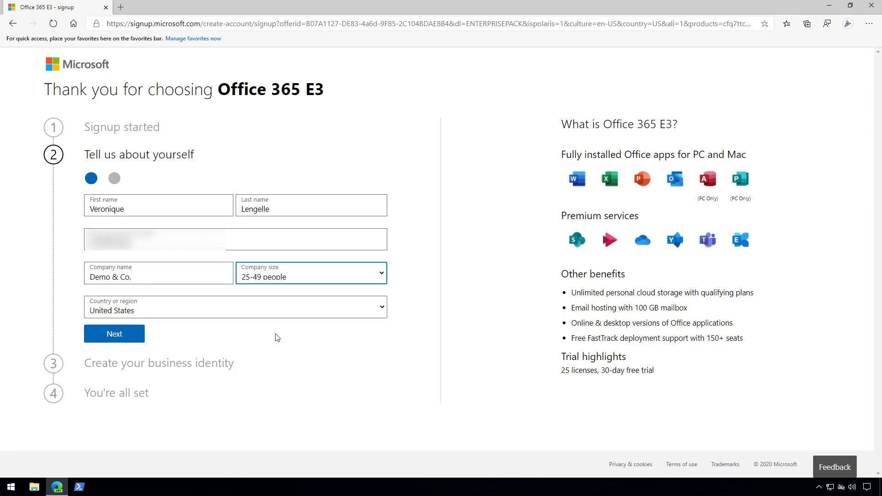
Set the country or region to United Kingdom and submit the details.
left_click(247, 311)
left_click(192, 279)
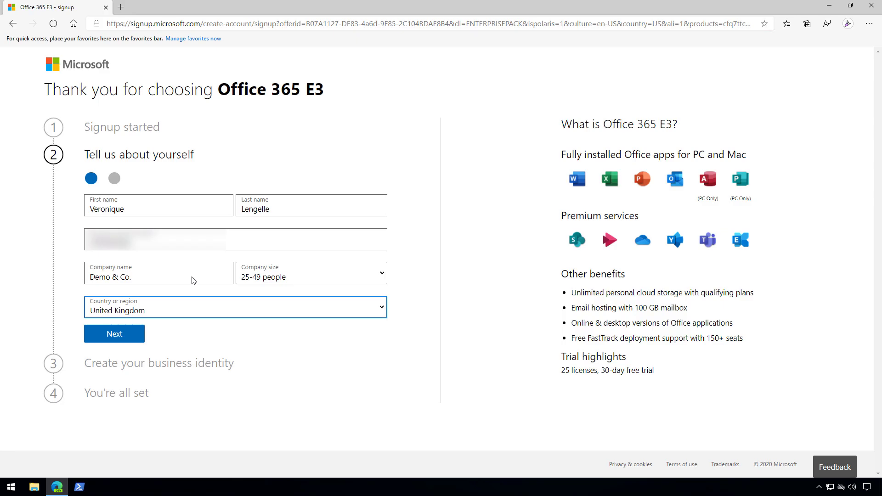
left_click(134, 337)
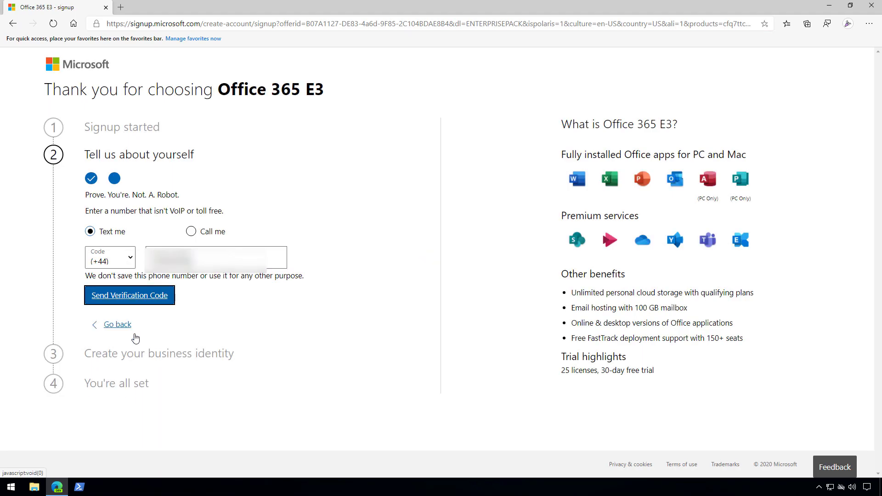
Verify the business phone by entering the texted verification code.
left_click(159, 300)
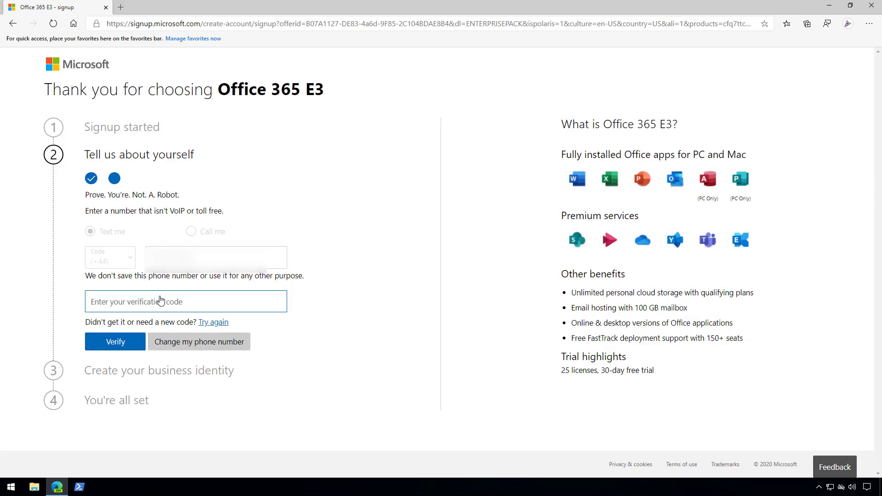
left_click(134, 302)
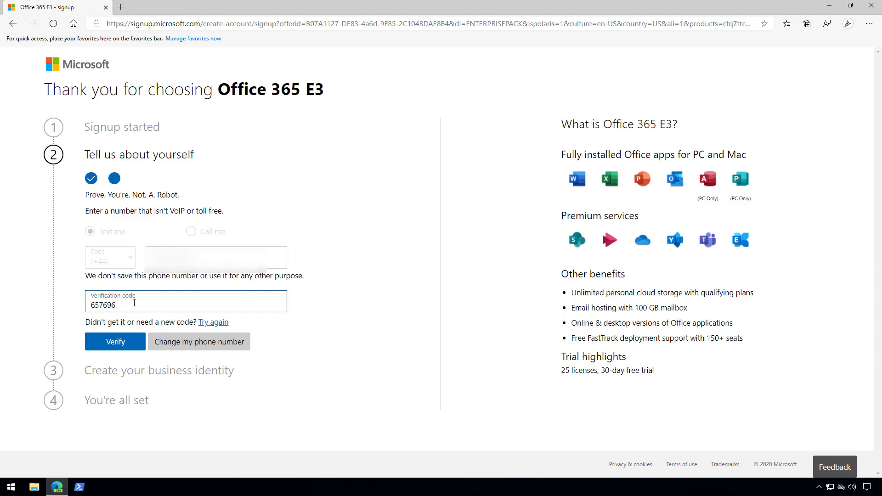
left_click(133, 345)
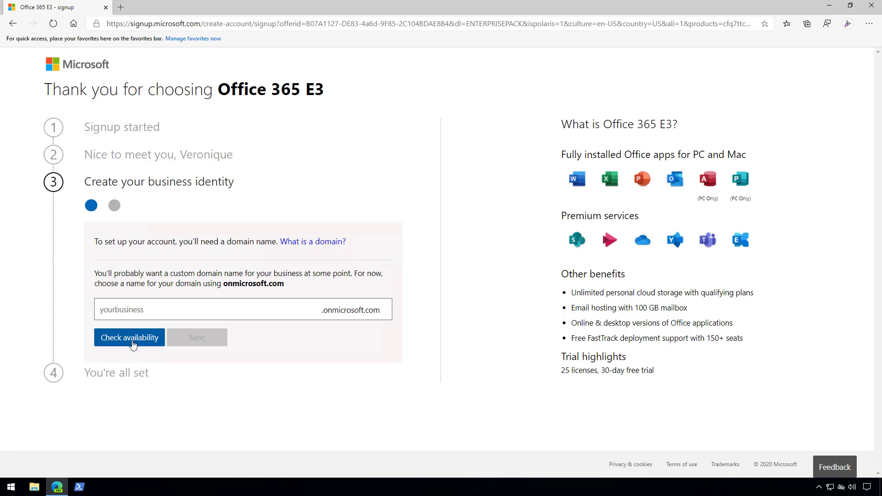
Enter mydemo978665 as the onmicrosoft.com domain name and check its availability.
left_click(154, 312)
type("m")
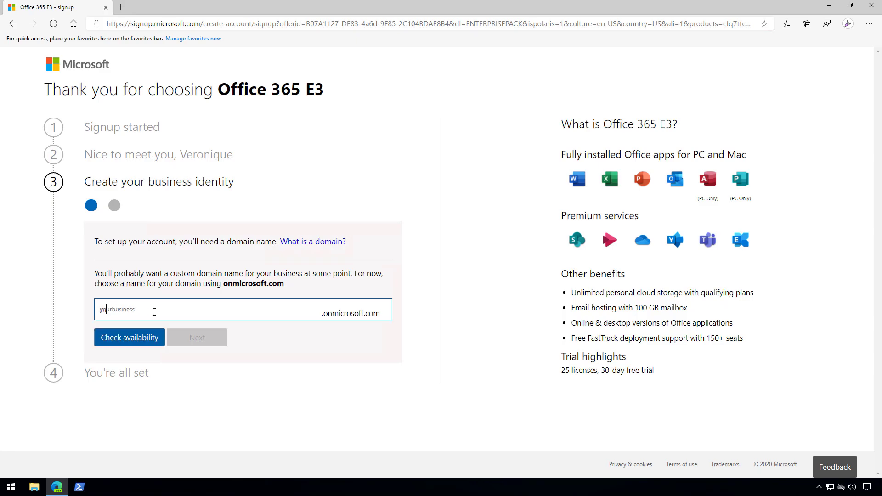
type("ydemo978665")
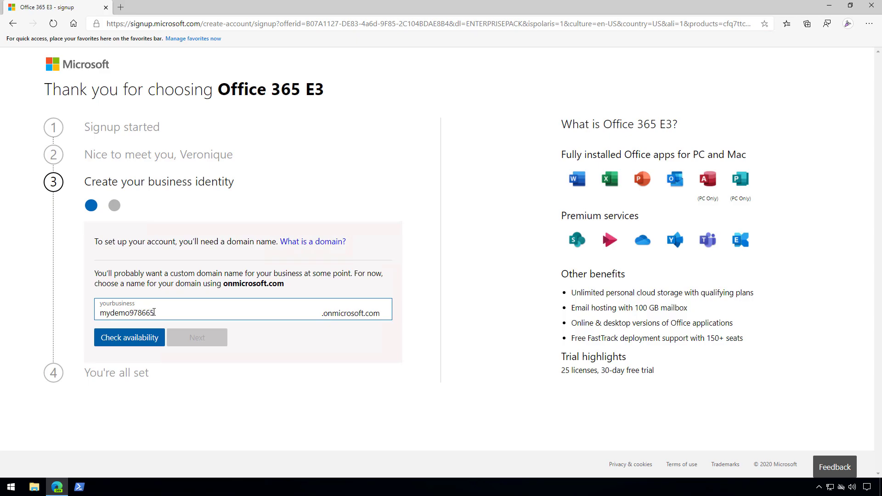
left_click(151, 339)
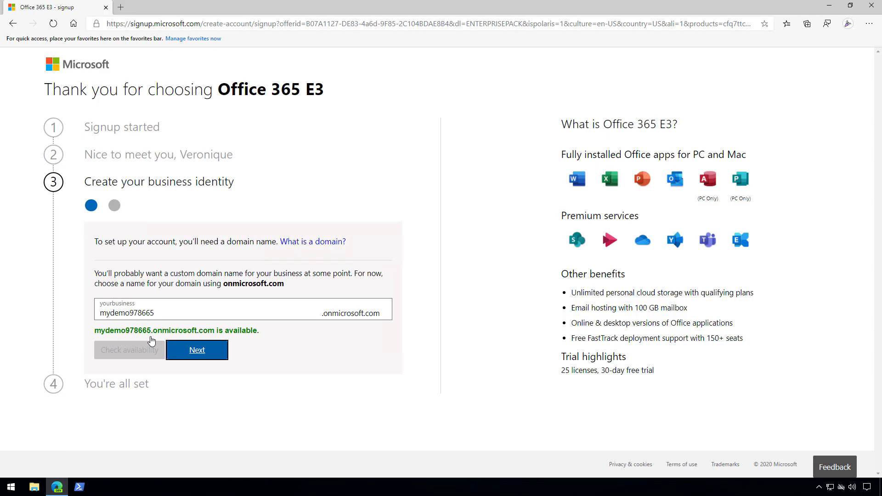
Enter the admin user name and set and confirm the account password.
left_click(216, 351)
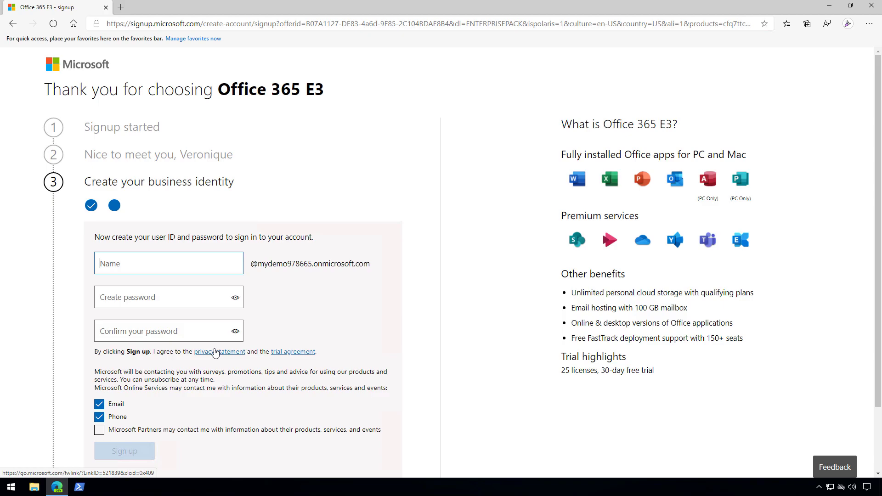
left_click(158, 298)
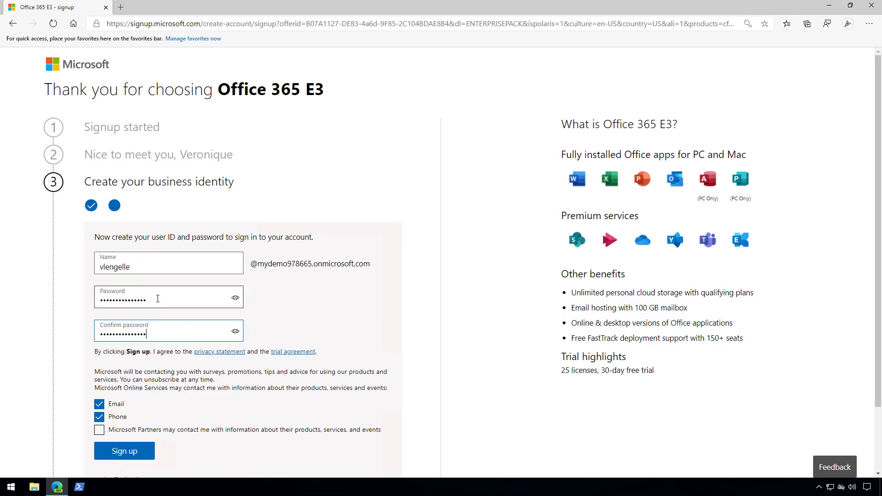
scroll(345, 352, "down", 2)
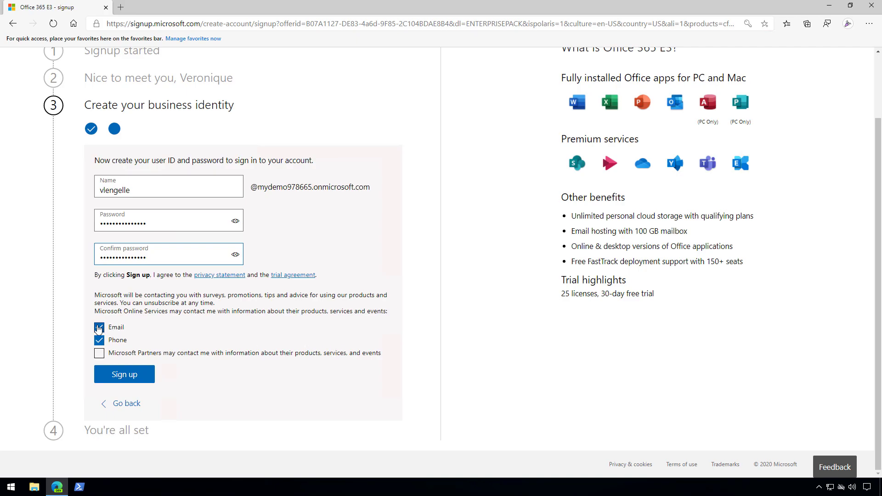
Opt out of email and phone marketing and sign up.
left_click(99, 327)
left_click(99, 340)
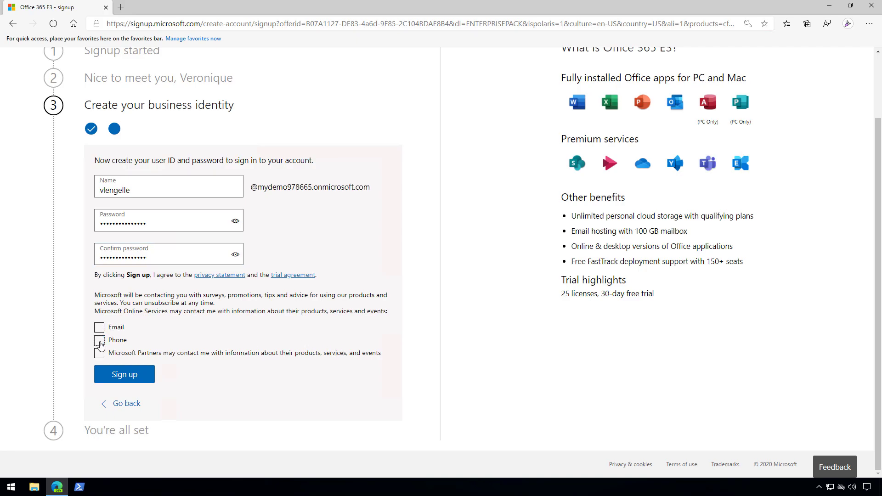
left_click(147, 378)
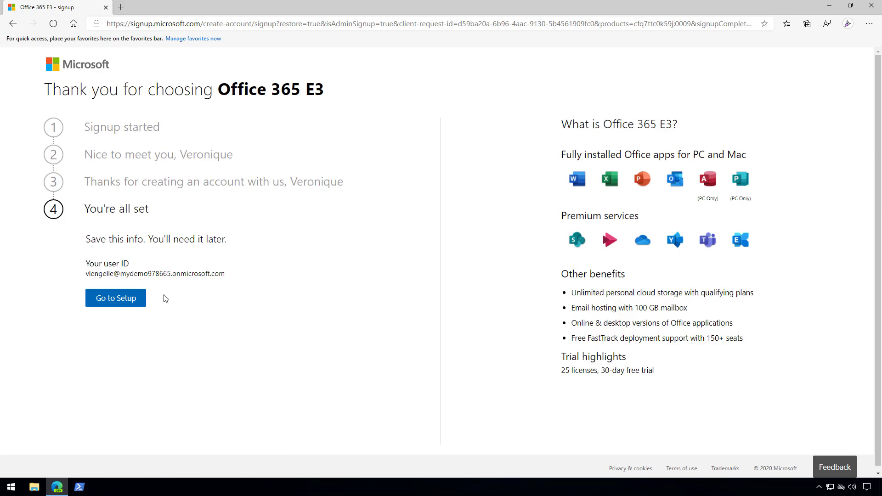
Go to Setup for the new tenant and reach the admin center via the app launcher.
left_click(128, 299)
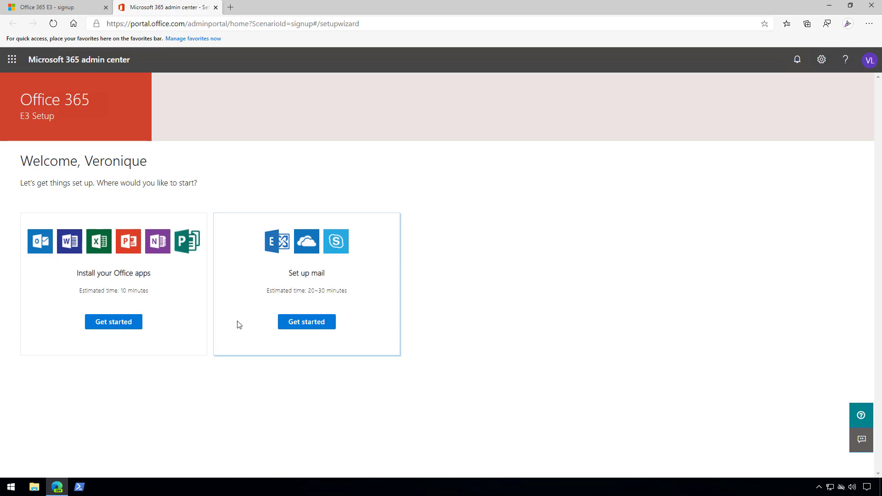
left_click(12, 61)
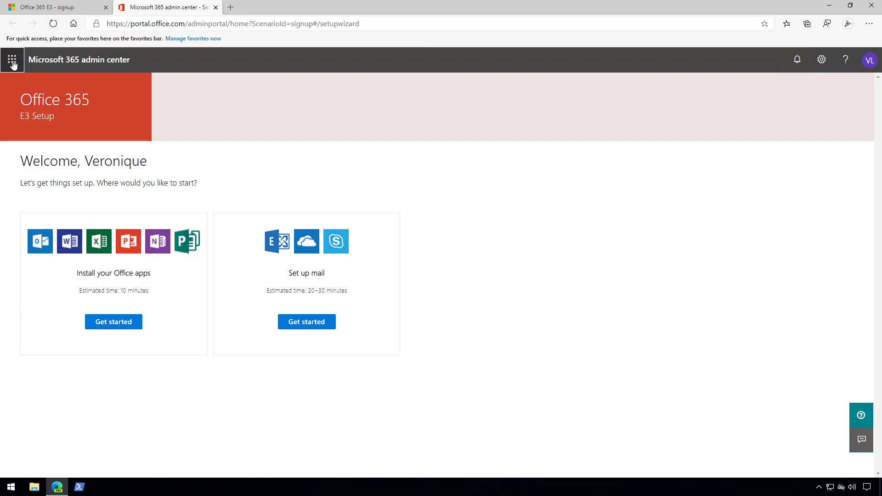